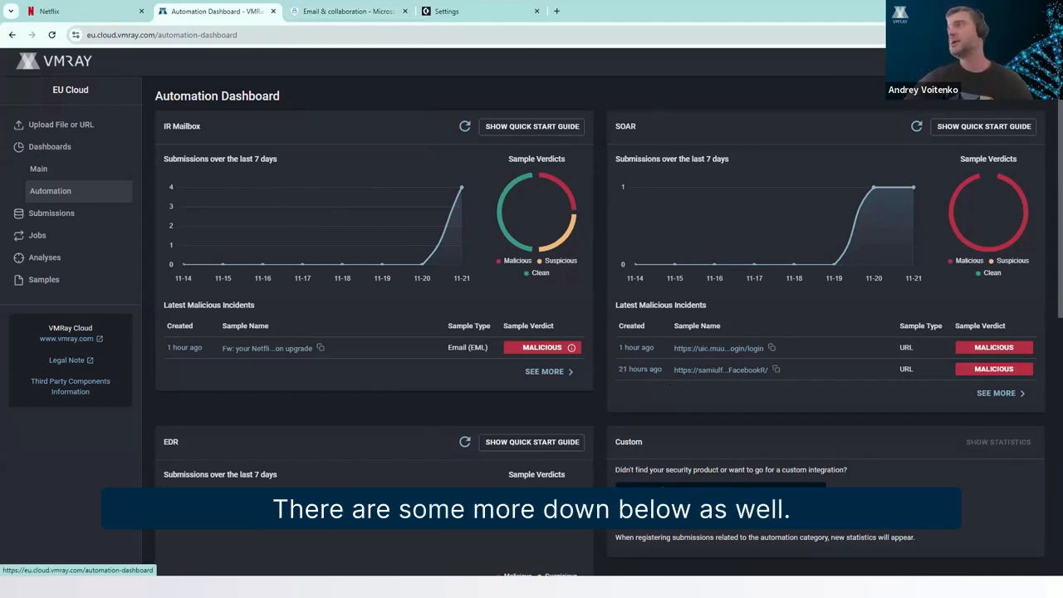
Open the IR Mailbox configurations in the analysis settings and start creating a new mailbox.
click(995, 62)
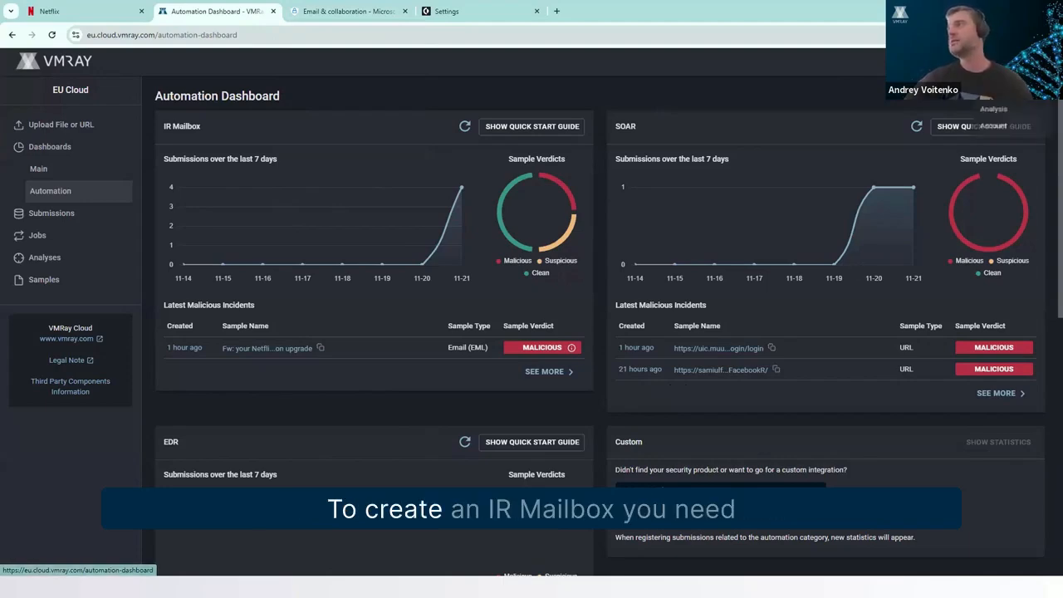
click(992, 111)
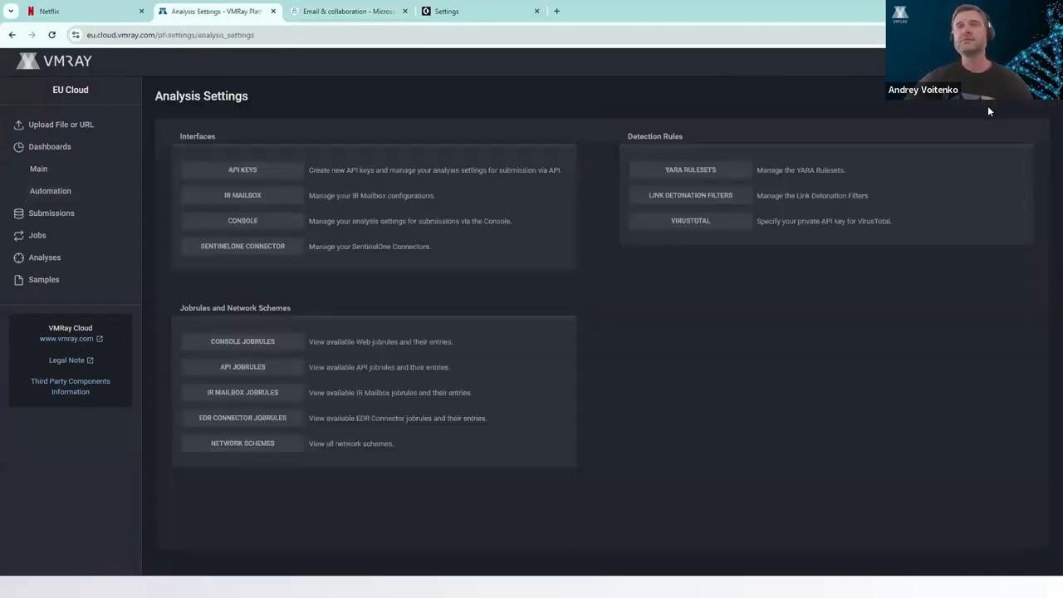
click(242, 196)
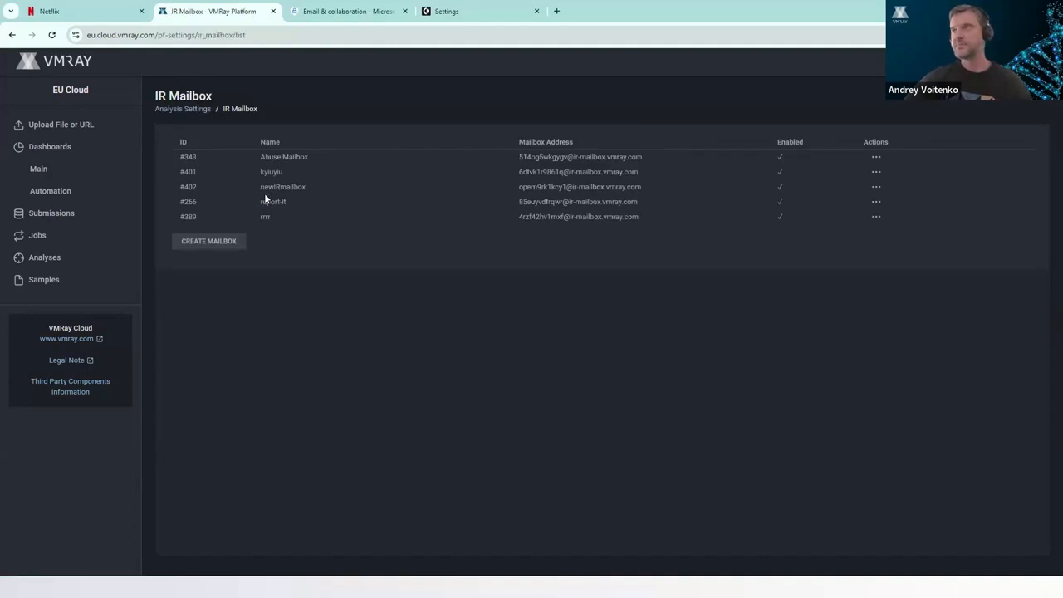
click(192, 245)
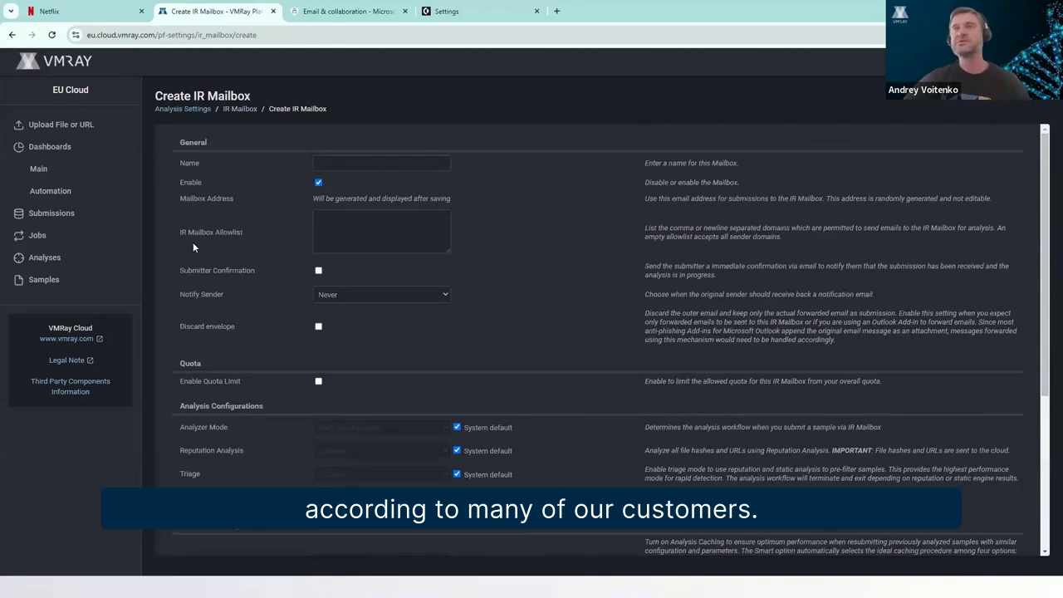
Name the new IR mailbox Abuse Mailbox 2.
click(322, 162)
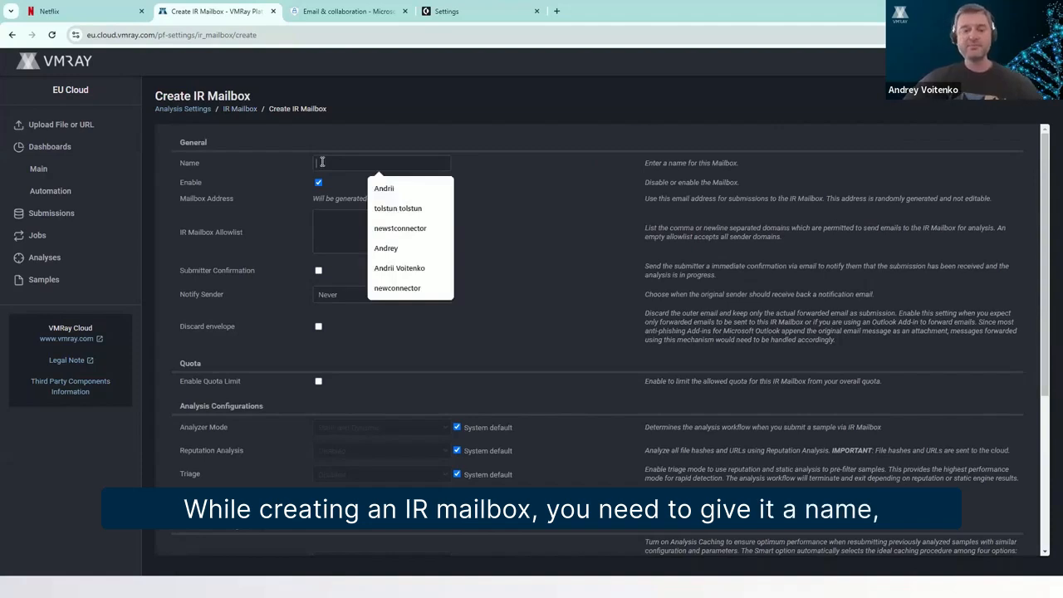
text(Abuse Ma)
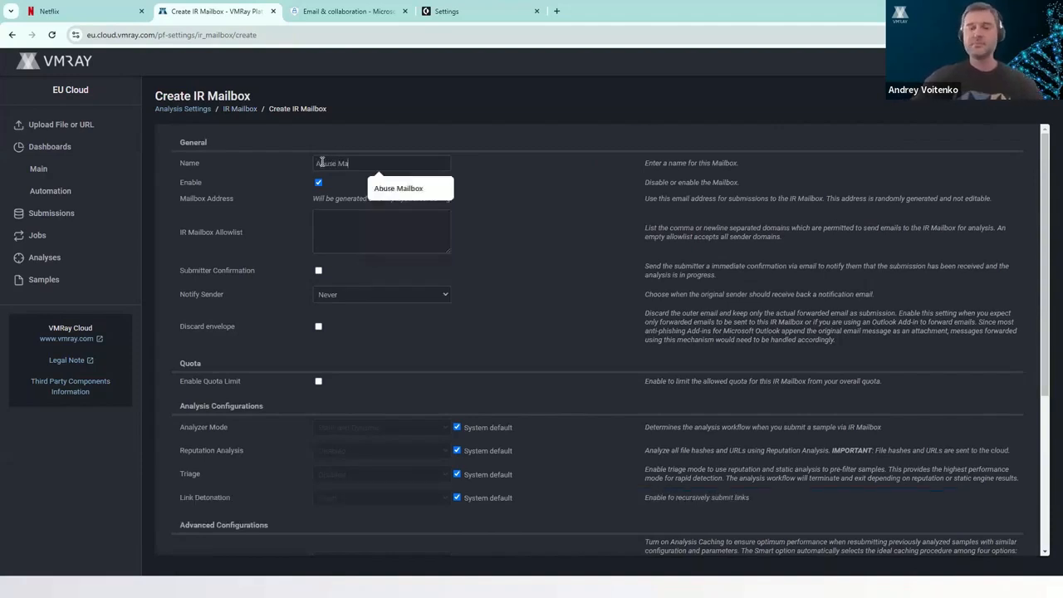
text(ilbox 2)
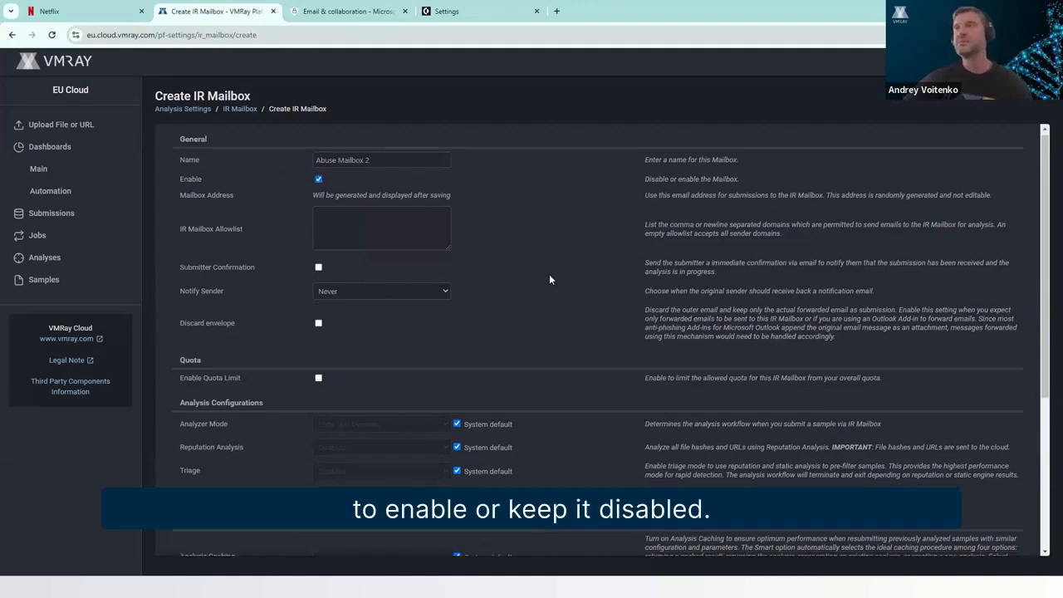
Review the mailbox's allowlist, submitter confirmation and discard envelope settings, and examine the Notify Sender choices.
scroll(549, 274, down, 1)
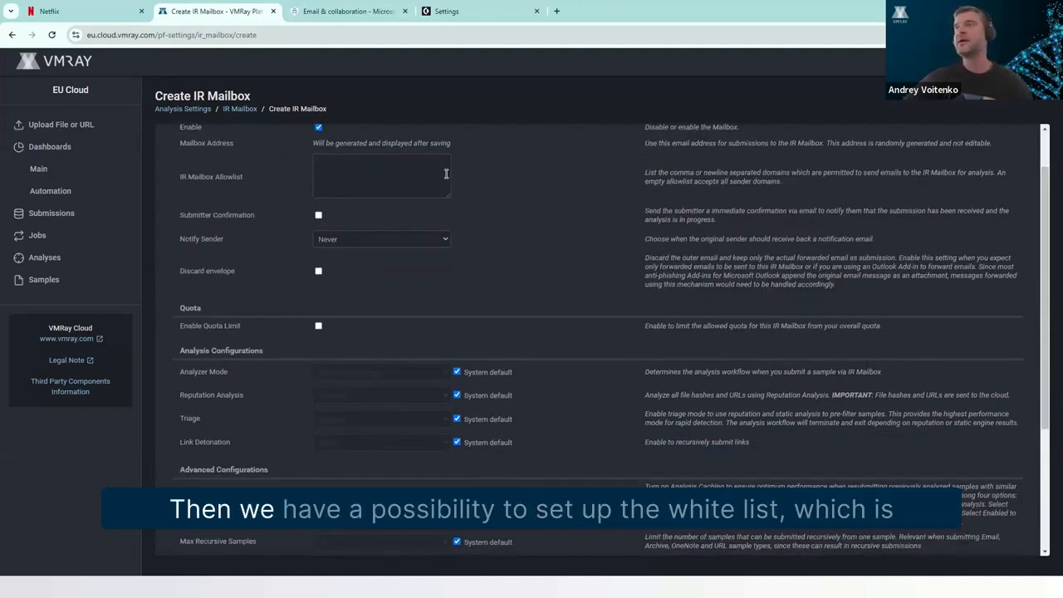
click(440, 169)
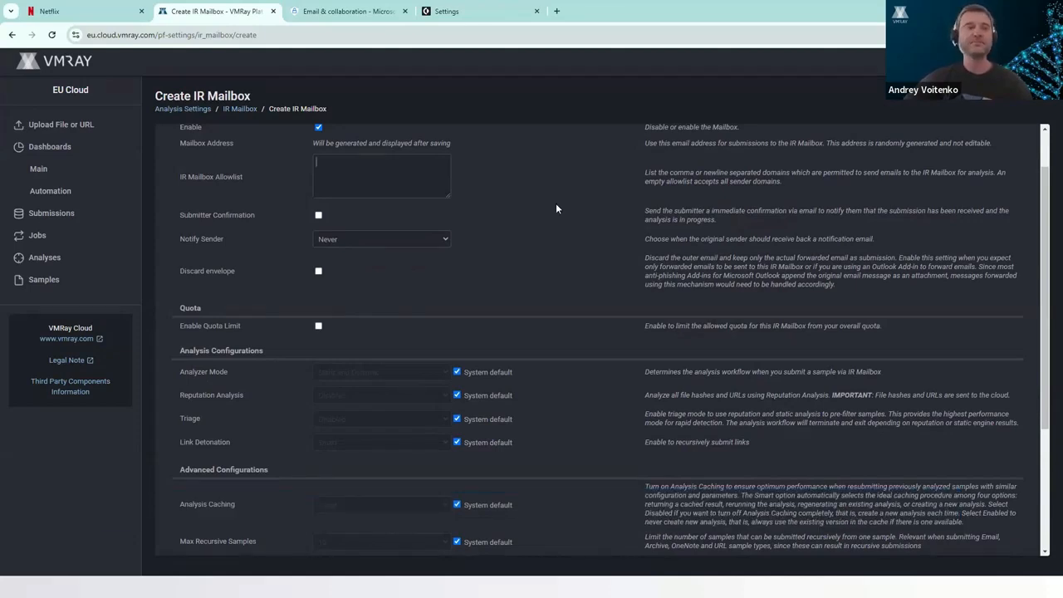
scroll(556, 208, down, 1)
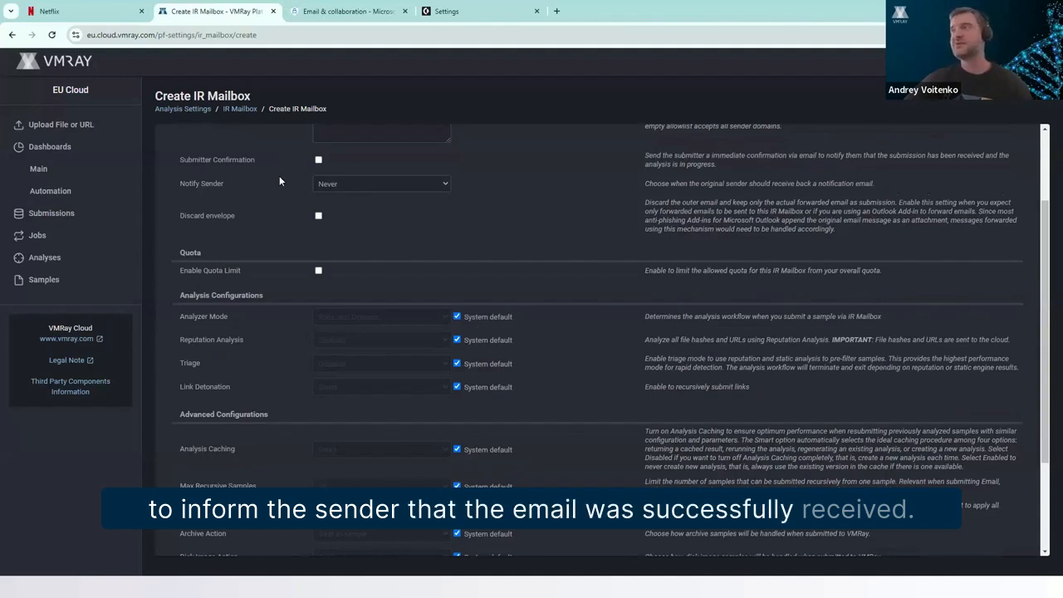
scroll(273, 185, down, 1)
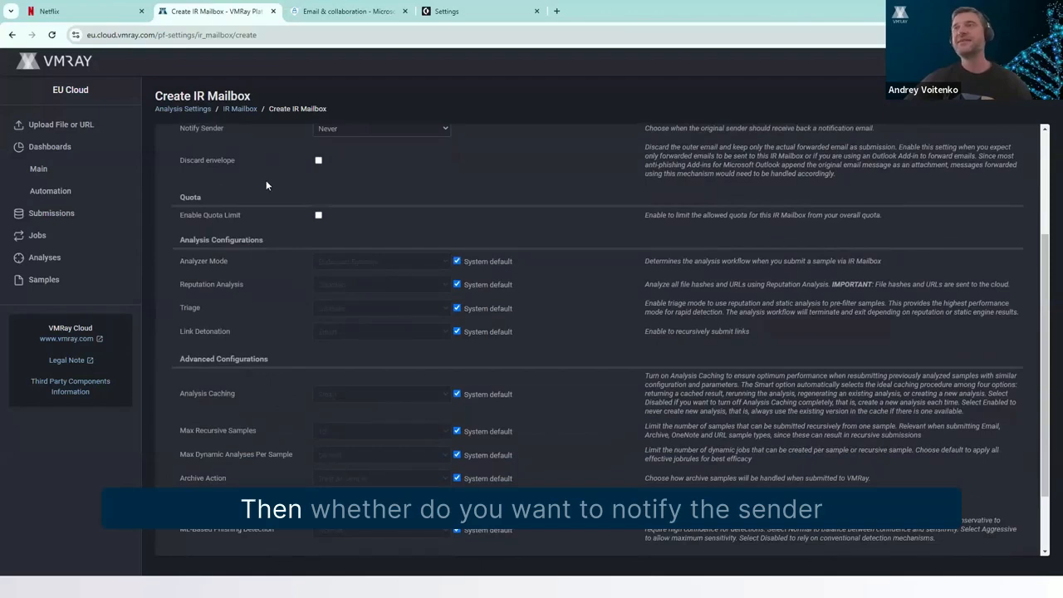
scroll(265, 185, up, 1)
click(330, 185)
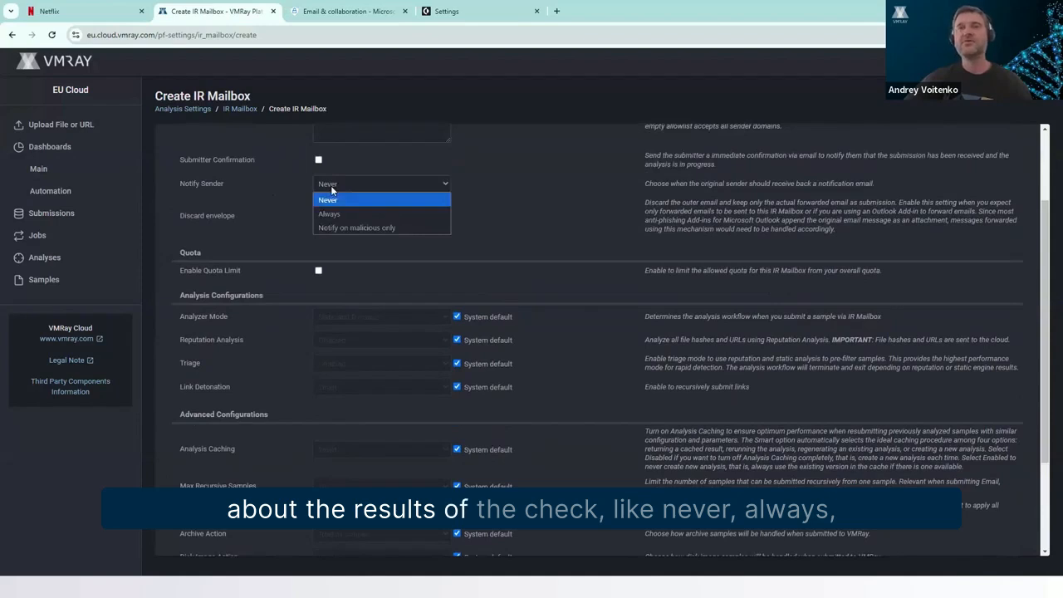
click(506, 190)
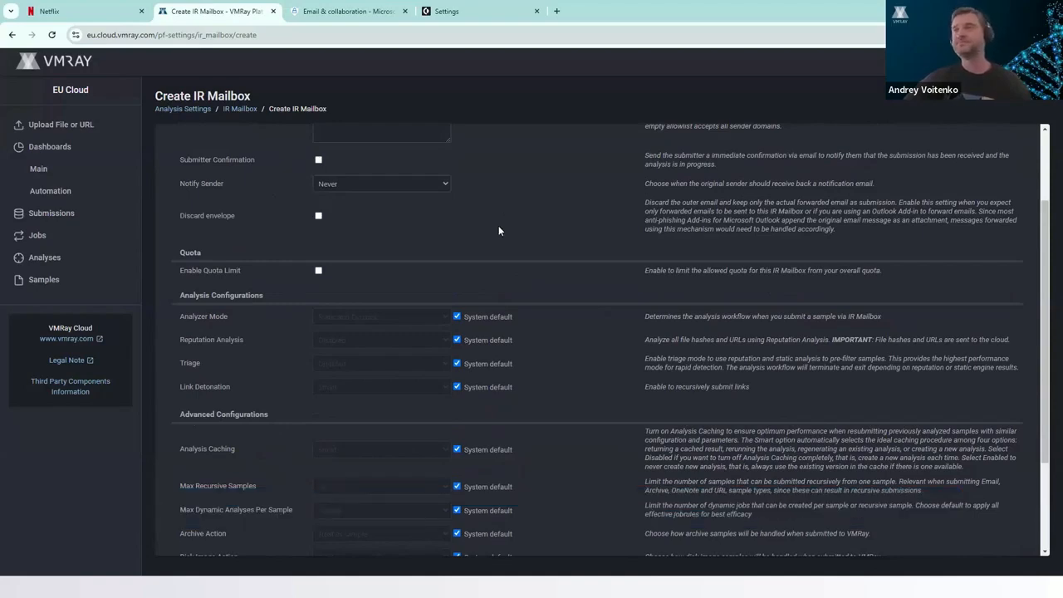
Enable the mailbox's quota limit, and briefly override the Analyzer Mode before restoring its system default.
scroll(498, 230, down, 3)
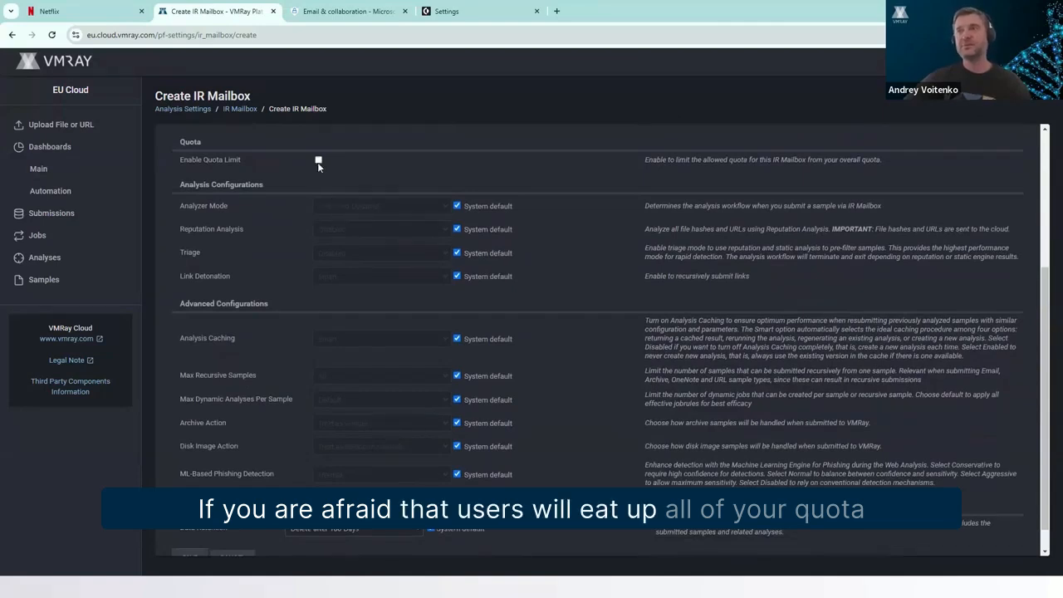
click(317, 160)
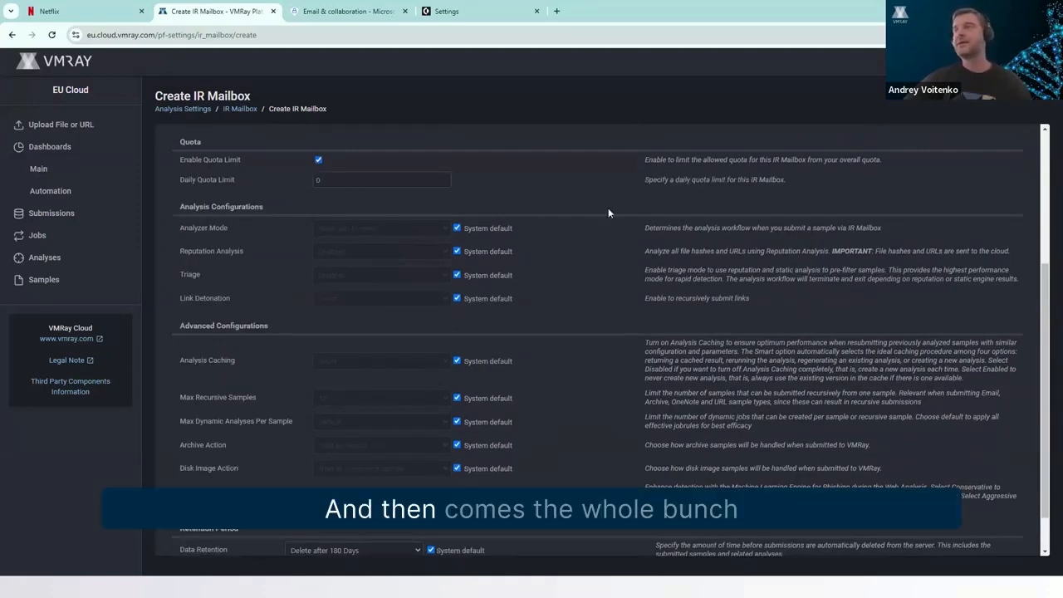
scroll(608, 212, down, 1)
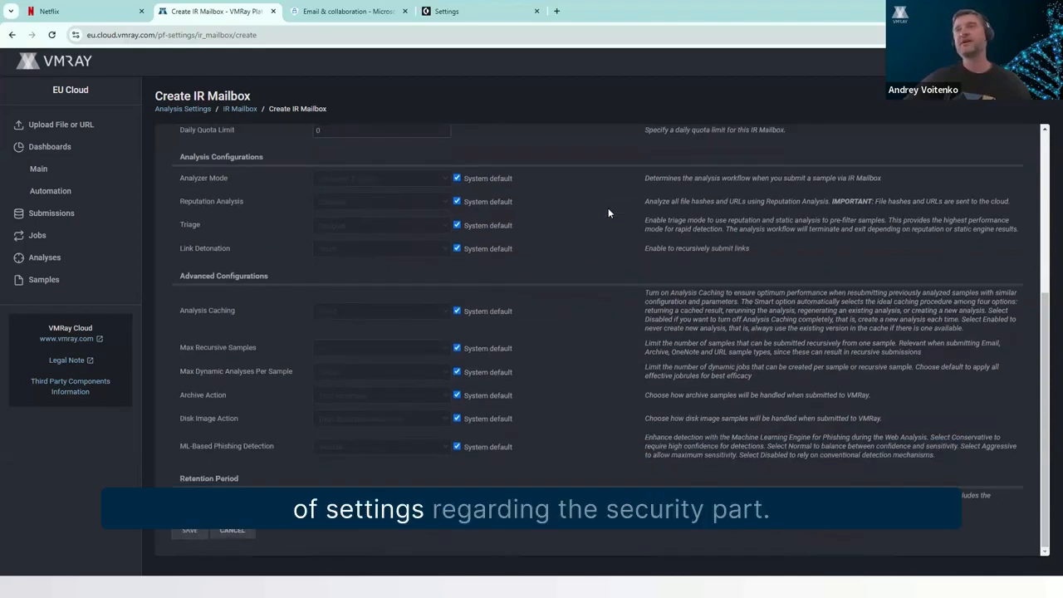
click(456, 178)
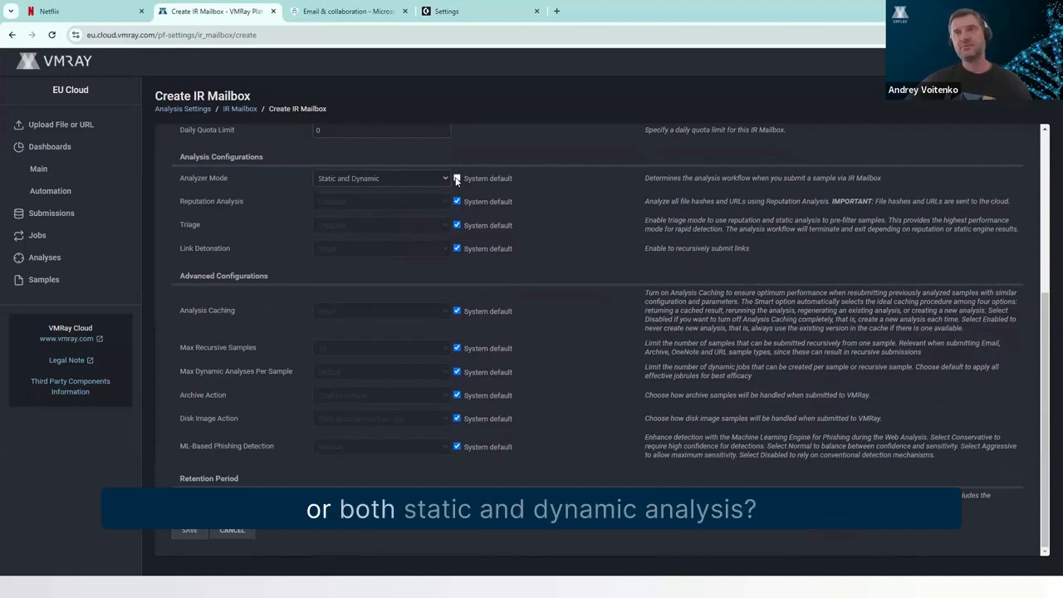
click(456, 179)
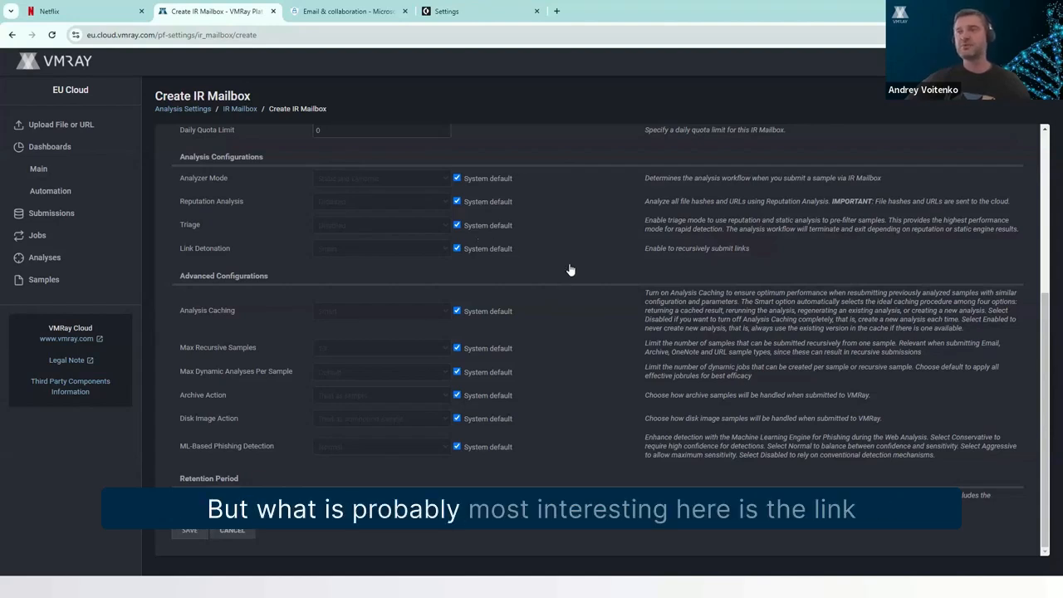
Override the system default for Link Detonation and keep it on Smart after checking the available modes.
click(457, 249)
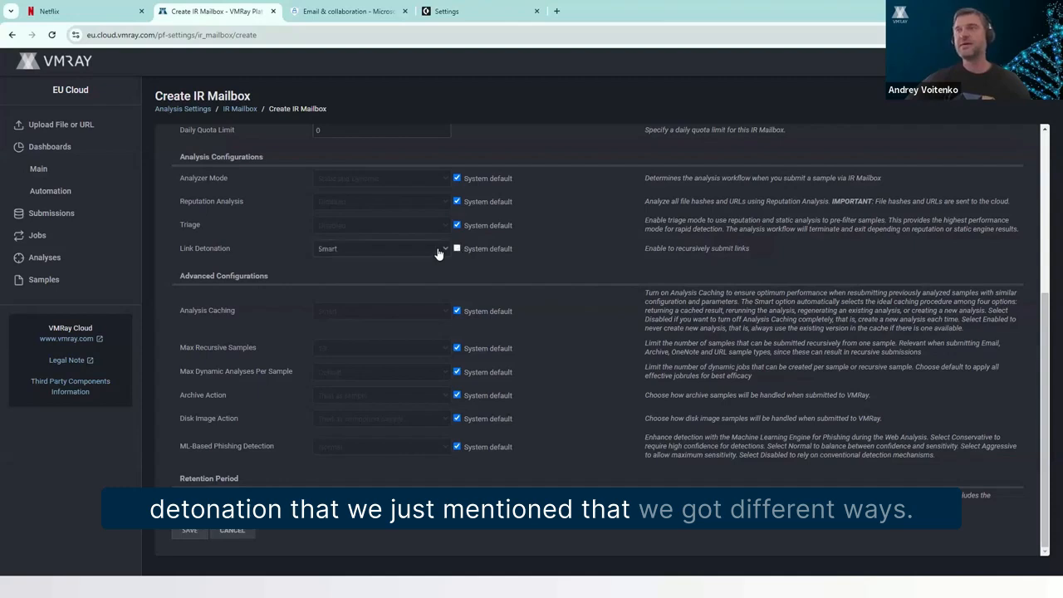
click(438, 250)
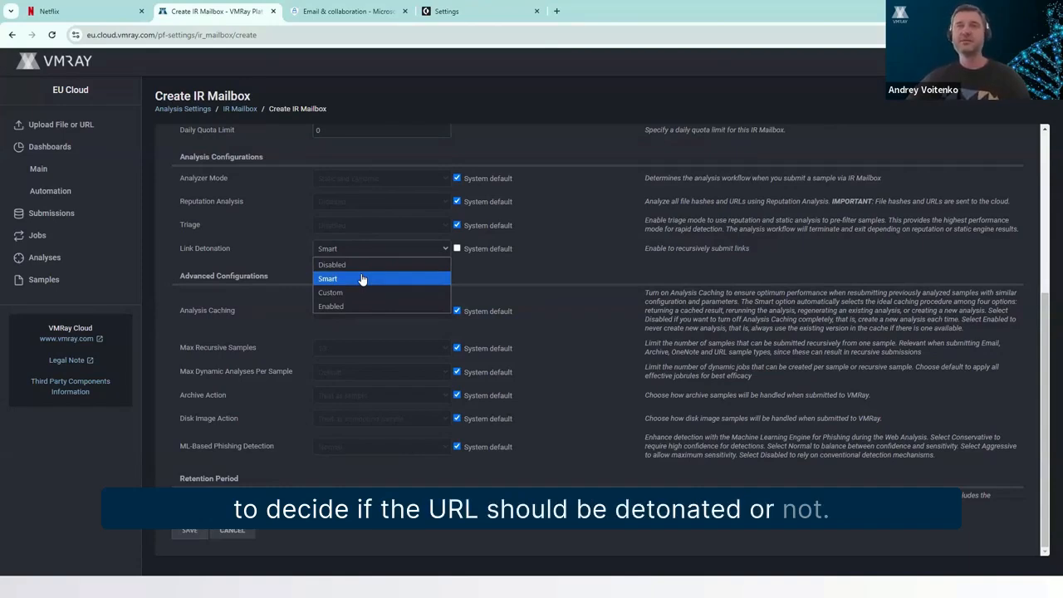
click(605, 324)
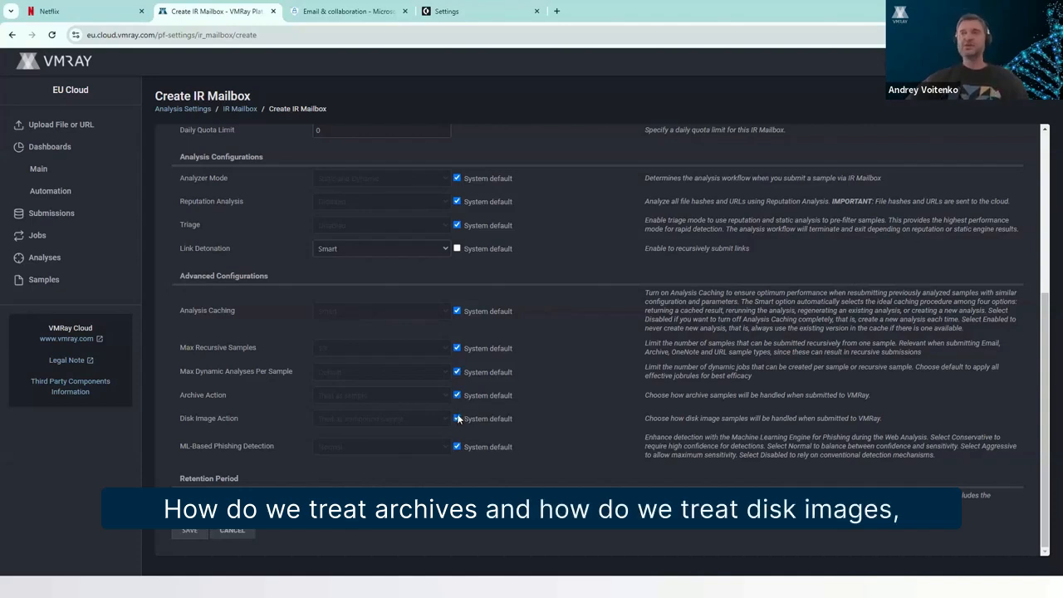
Check the handling choices for Disk Image Action and return the setting to its system default.
triple_click(203, 417)
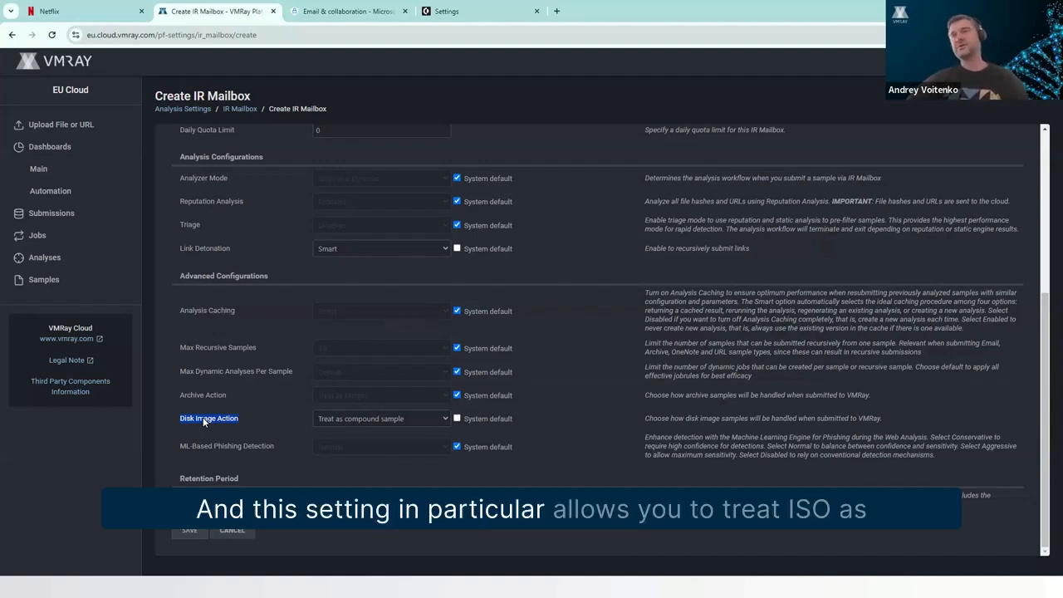
click(370, 414)
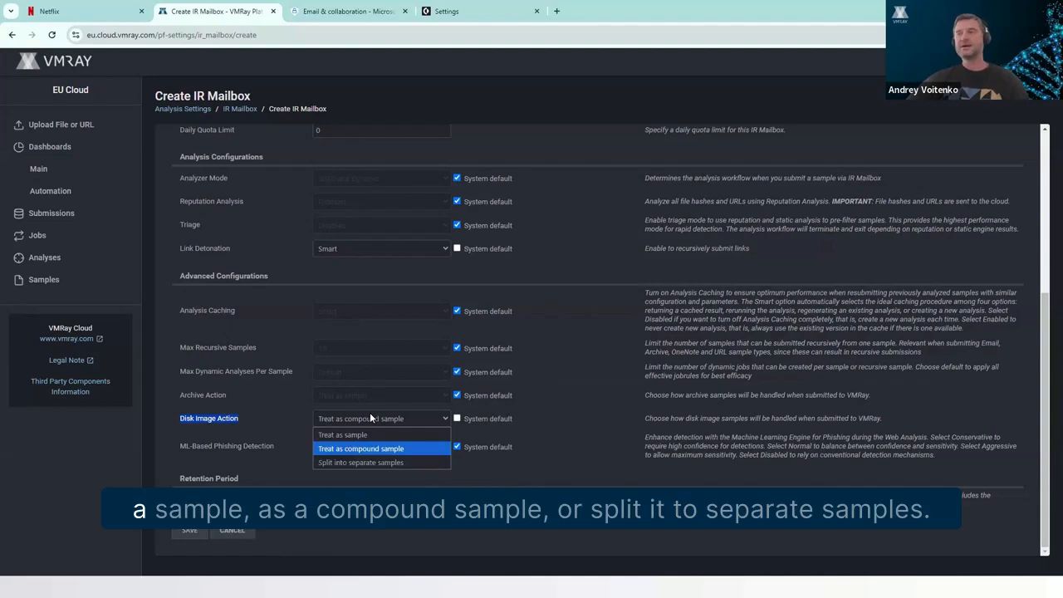
click(596, 408)
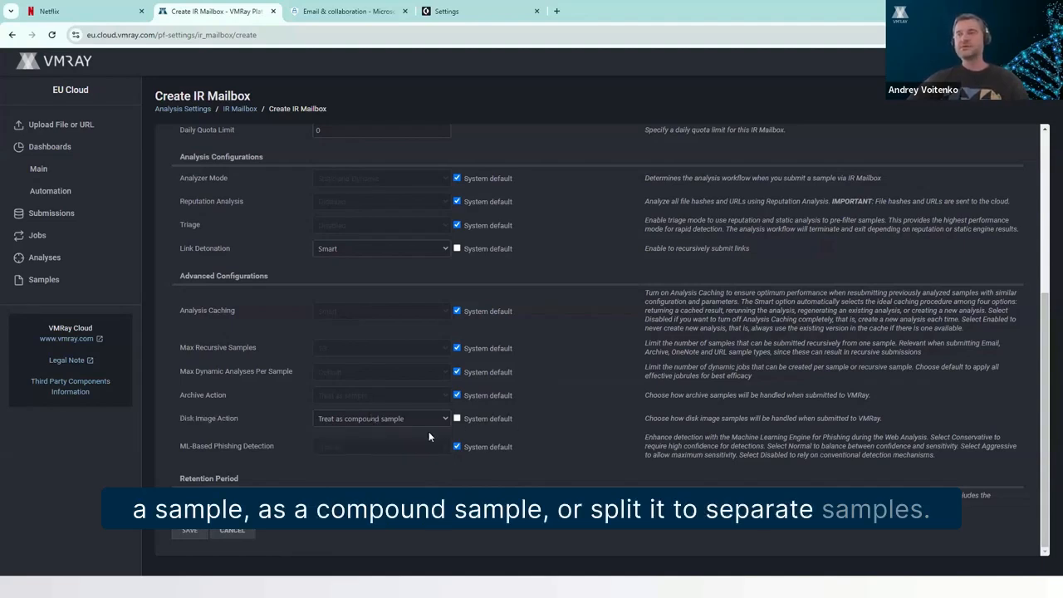
click(457, 418)
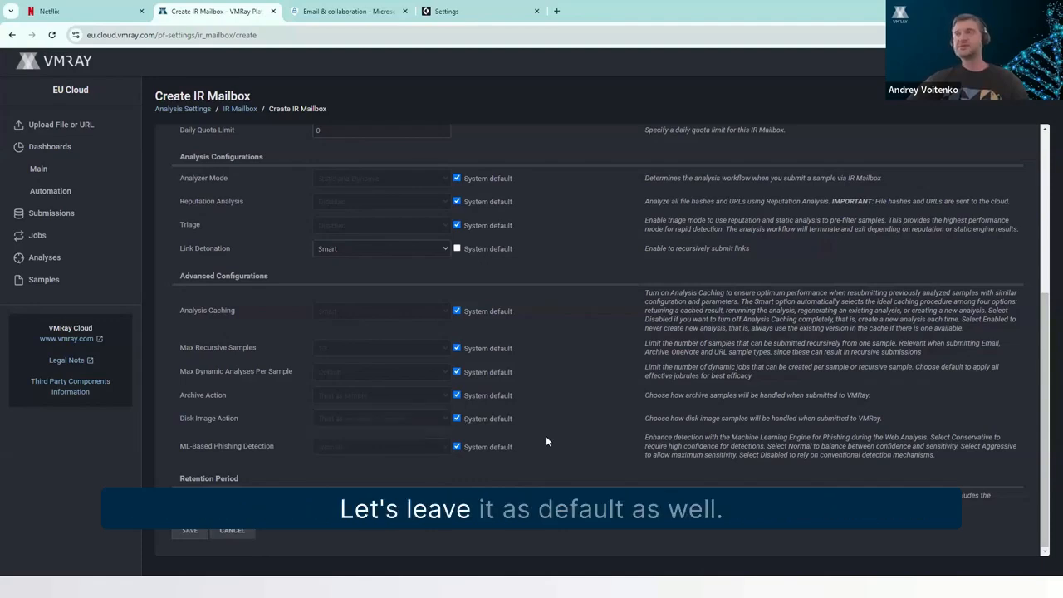
Override the system default for ML-Based Phishing Detection, keeping the sensitivity on Normal.
click(332, 448)
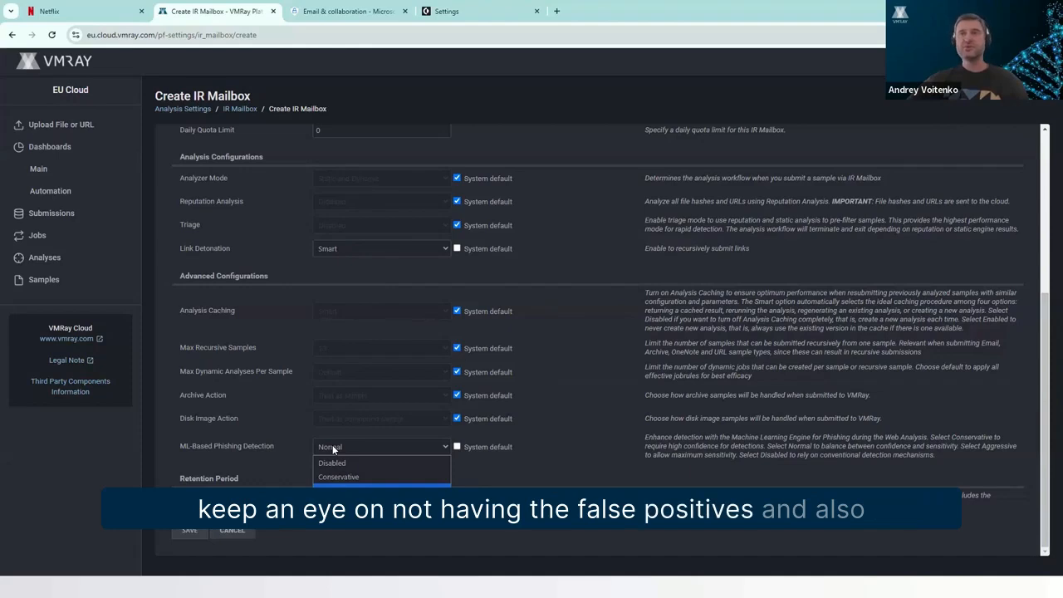
click(526, 451)
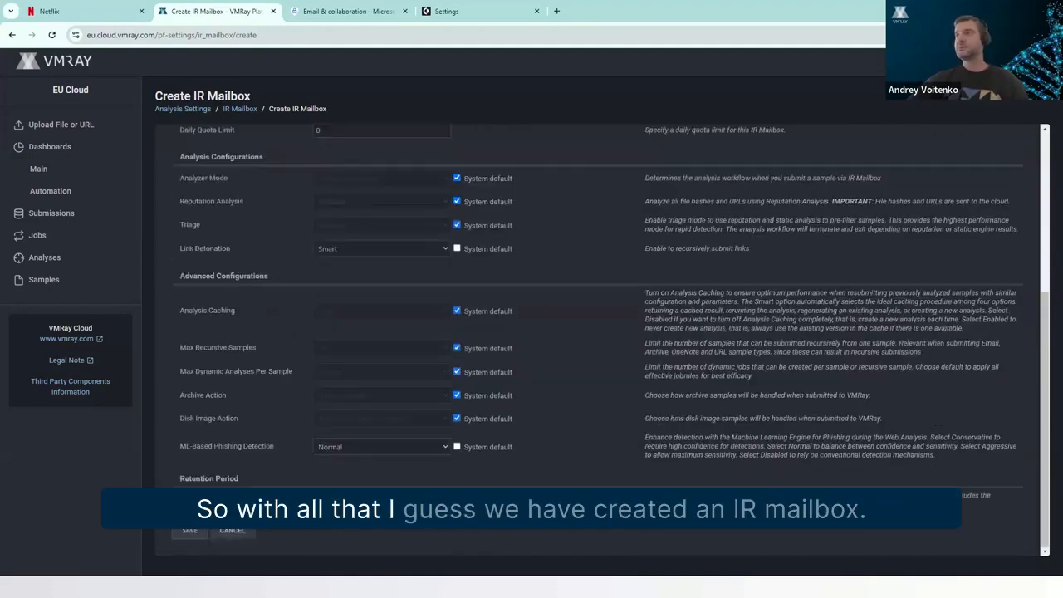
Turn off the quota limit, save the new IR mailbox and return to the mailbox list.
click(173, 529)
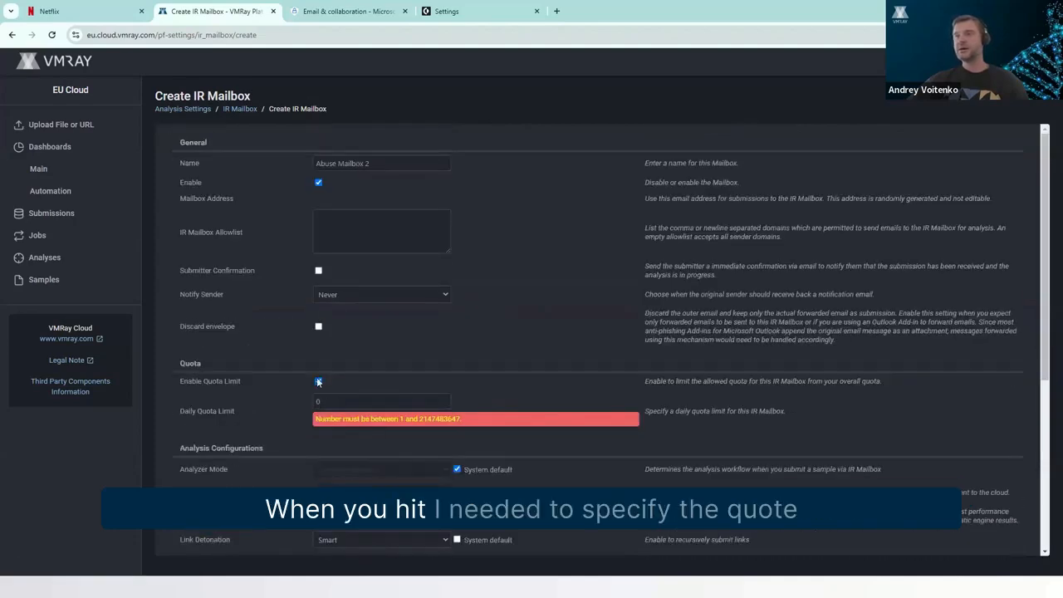
click(318, 381)
scroll(480, 432, down, 3)
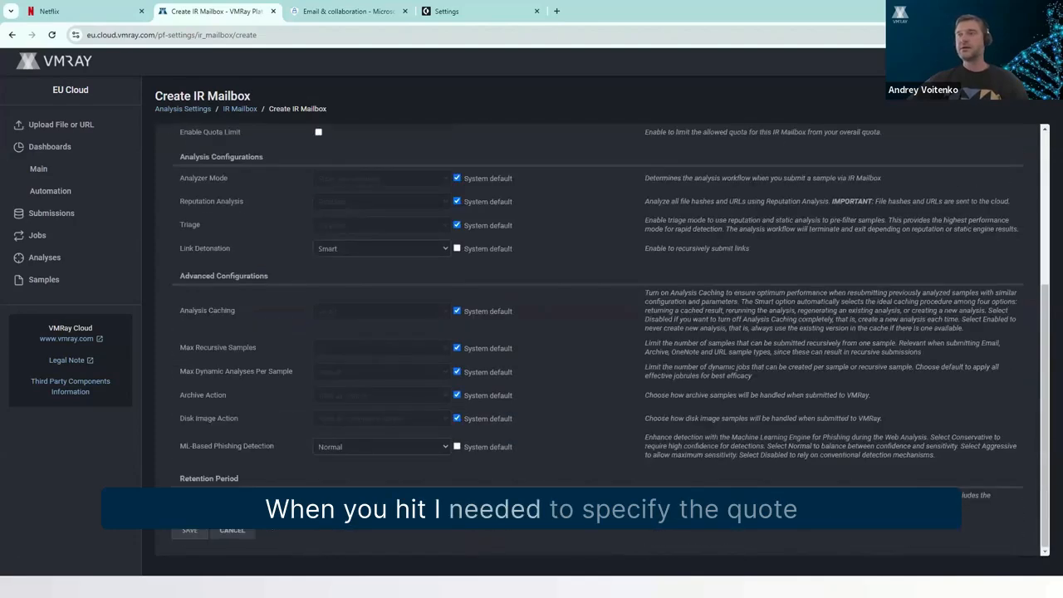
click(204, 530)
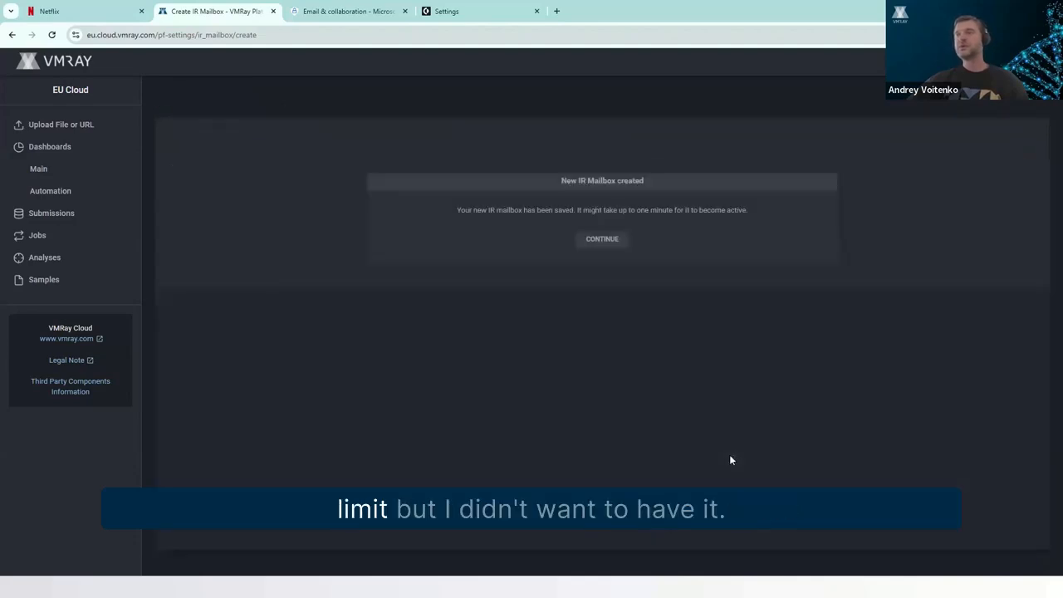
click(599, 240)
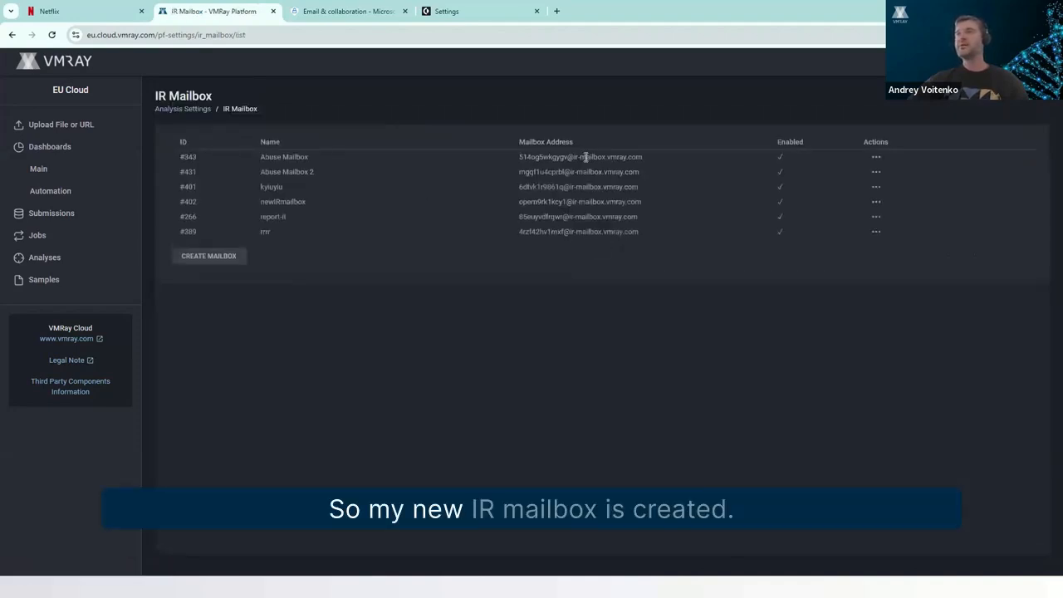
Examine the generated address of Abuse Mailbox 2 and the management actions available for it.
triple_click(552, 172)
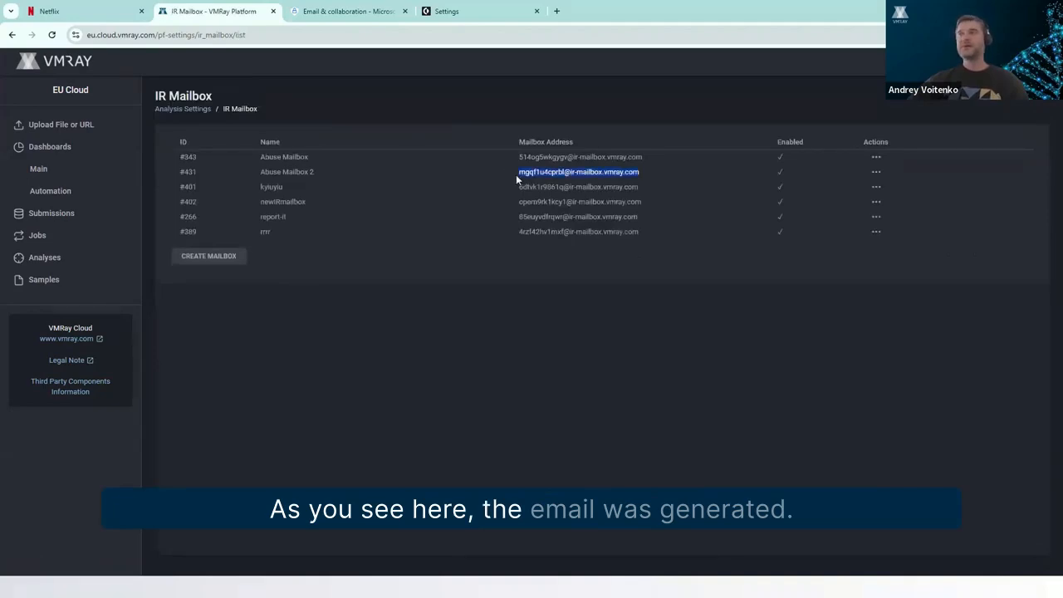
drag(519, 172, 588, 176)
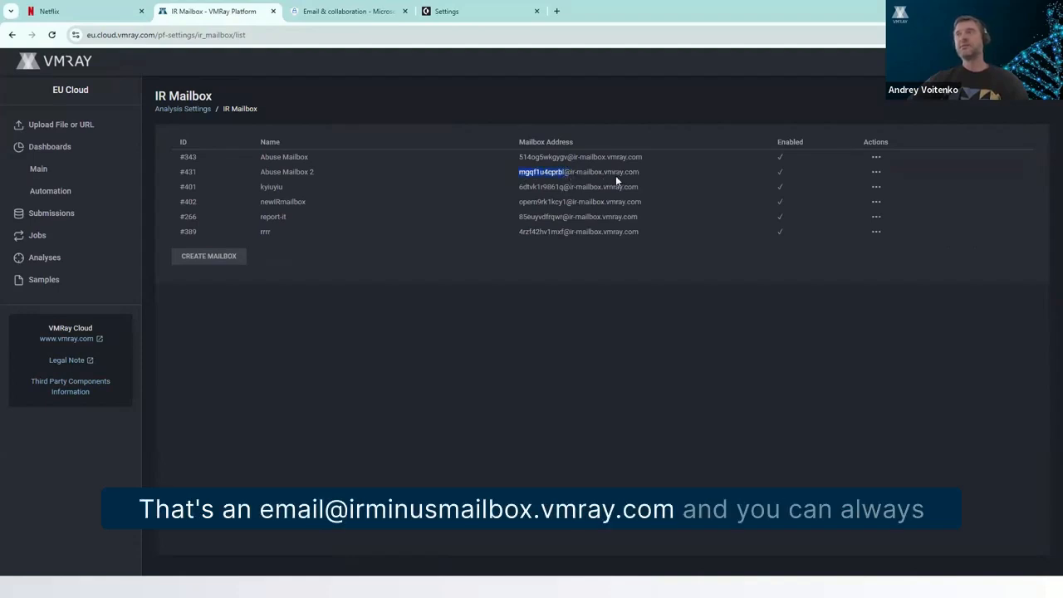
click(876, 172)
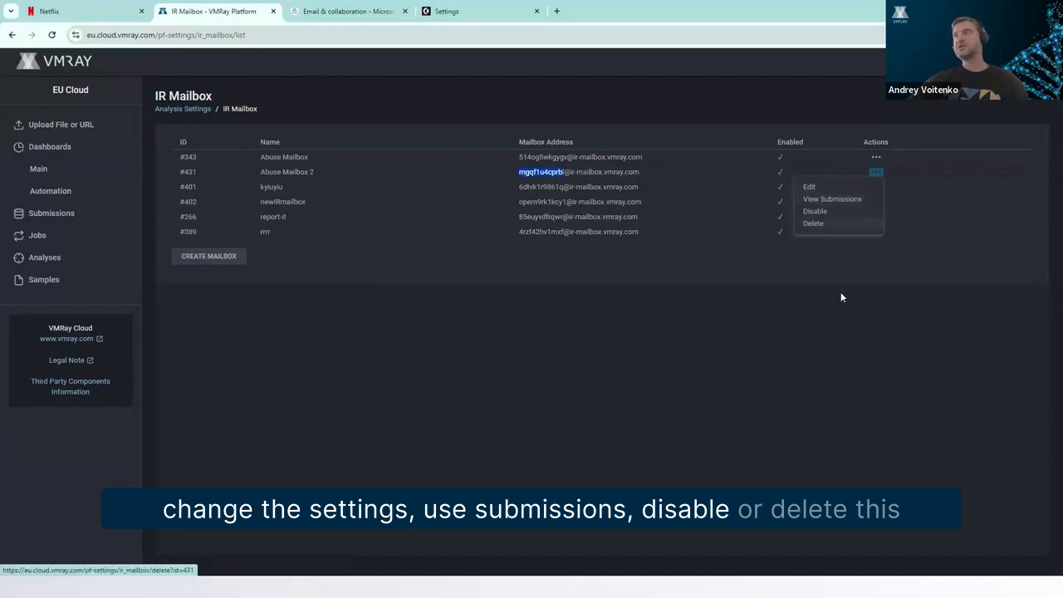
click(833, 328)
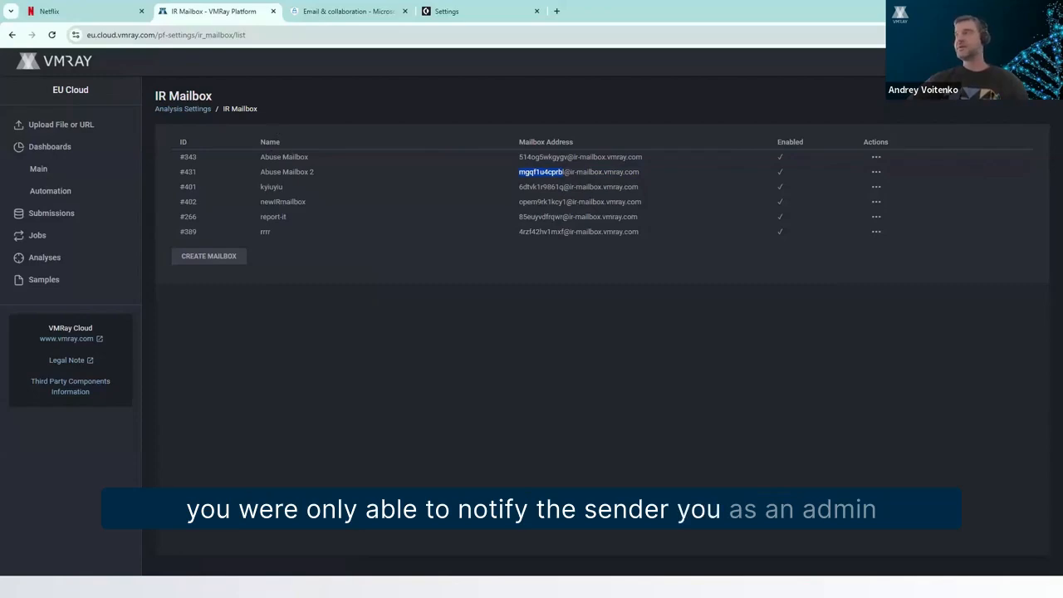
Open the profile's notification settings and examine the verdict choices for IR Mailbox notifications.
click(1032, 61)
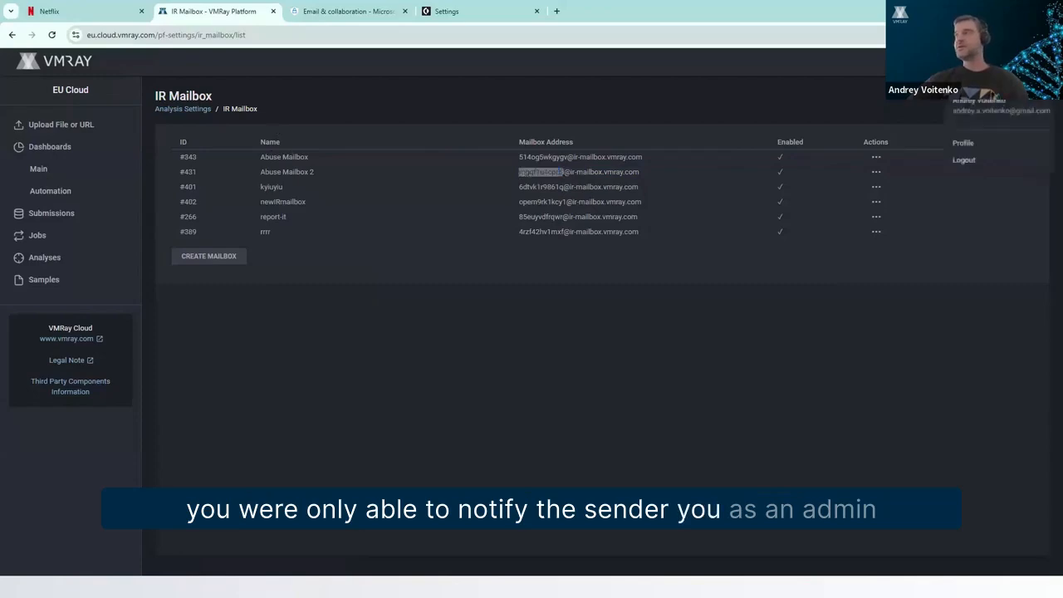
click(1015, 145)
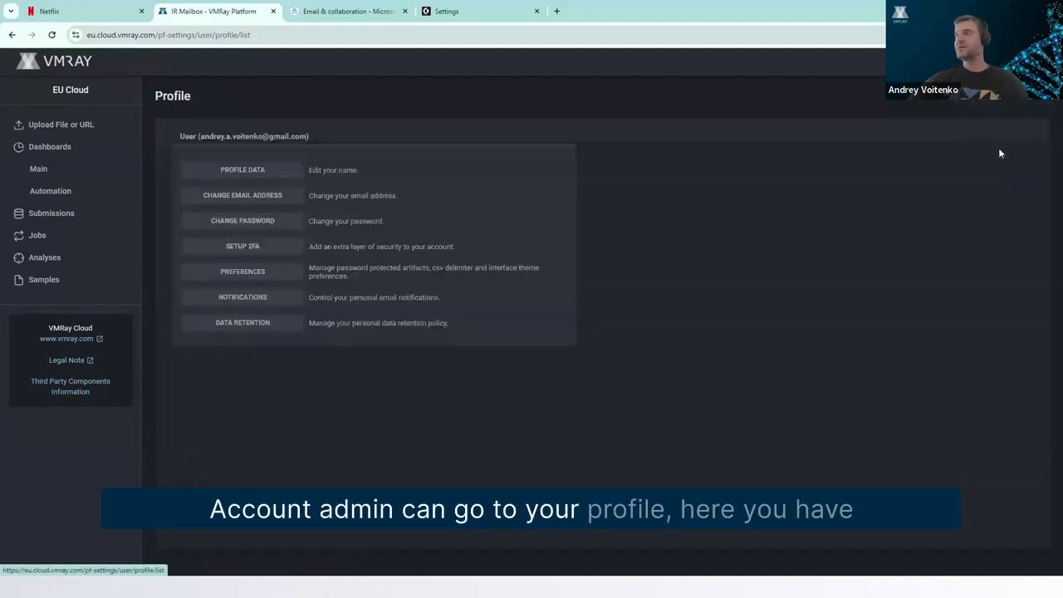
click(261, 298)
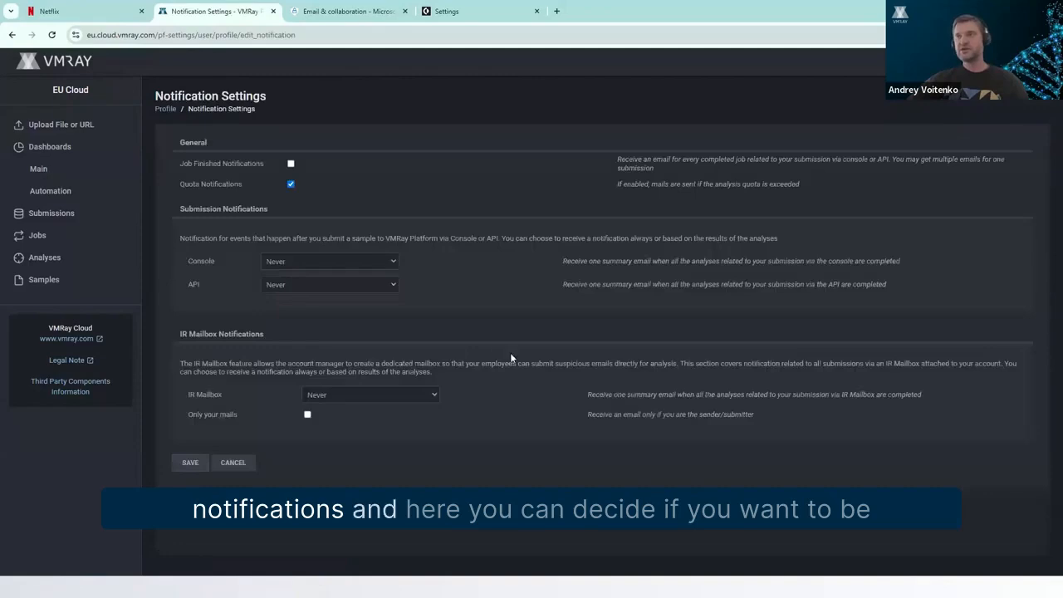
click(352, 396)
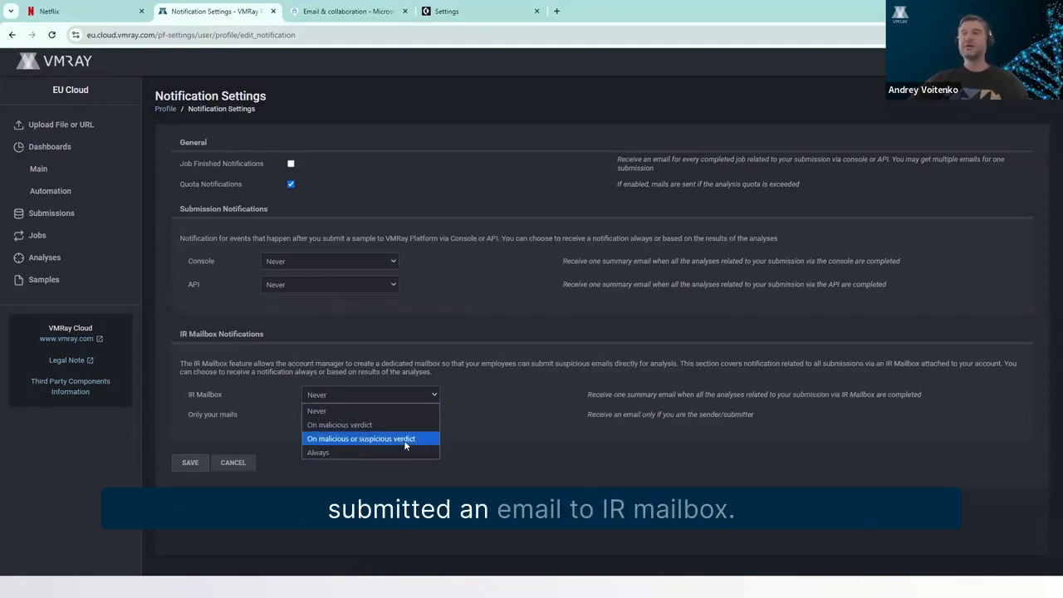
click(549, 425)
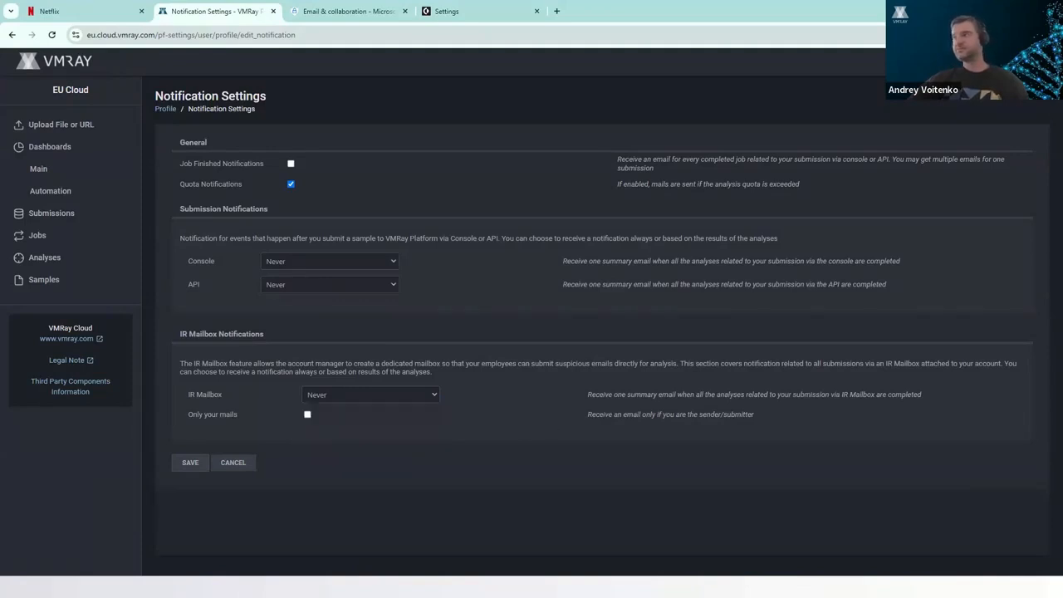